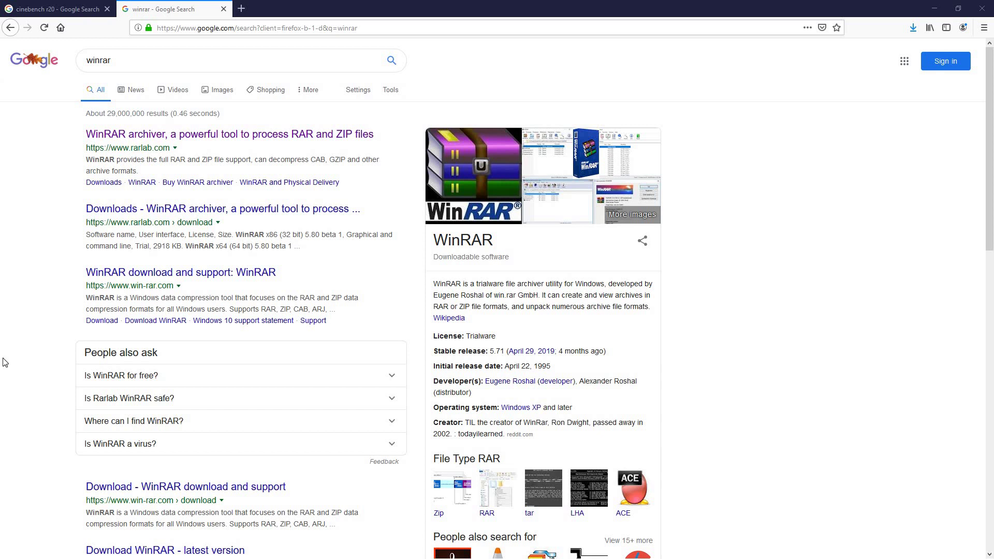
Focus the 'winrar' Google search query and dismiss its suggestion list
click(133, 60)
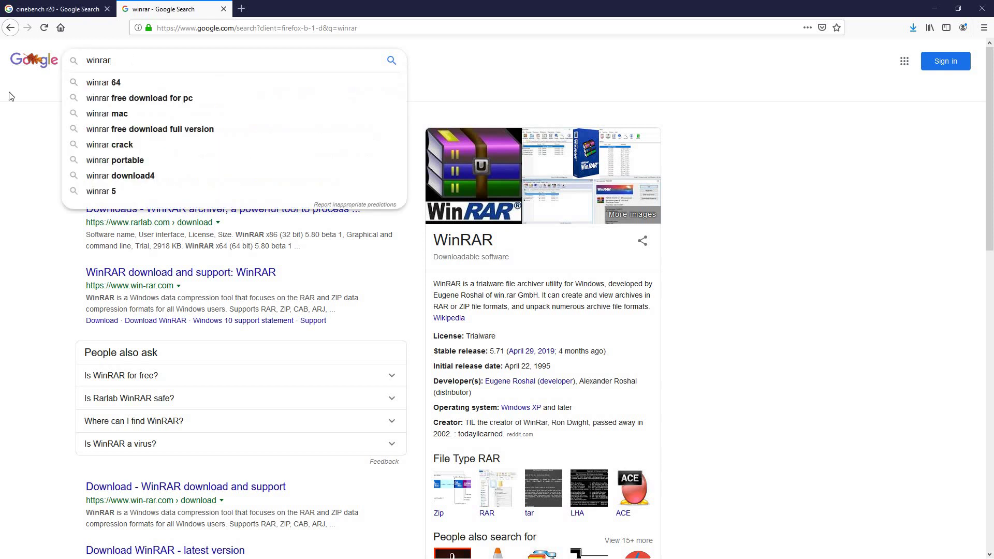
click(23, 100)
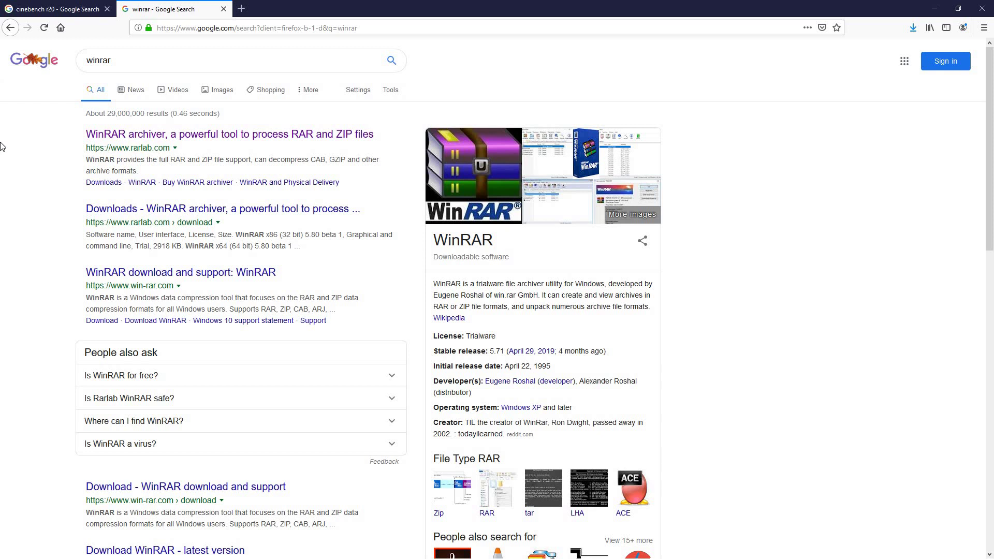
Save the English 64-bit WinRAR 5.71 installer, winrar-x64-571(13).exe, from RARLAB and view recent downloads
click(106, 137)
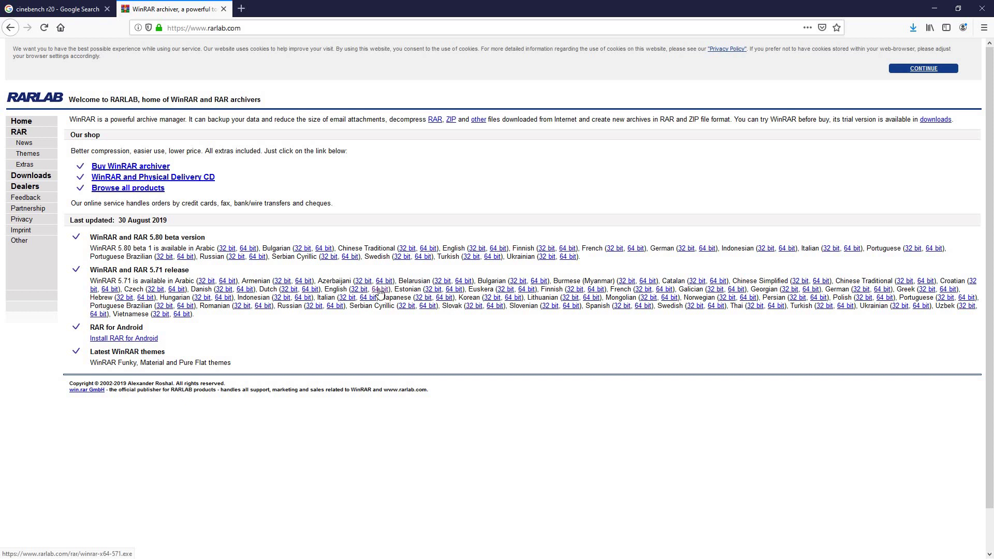
click(381, 289)
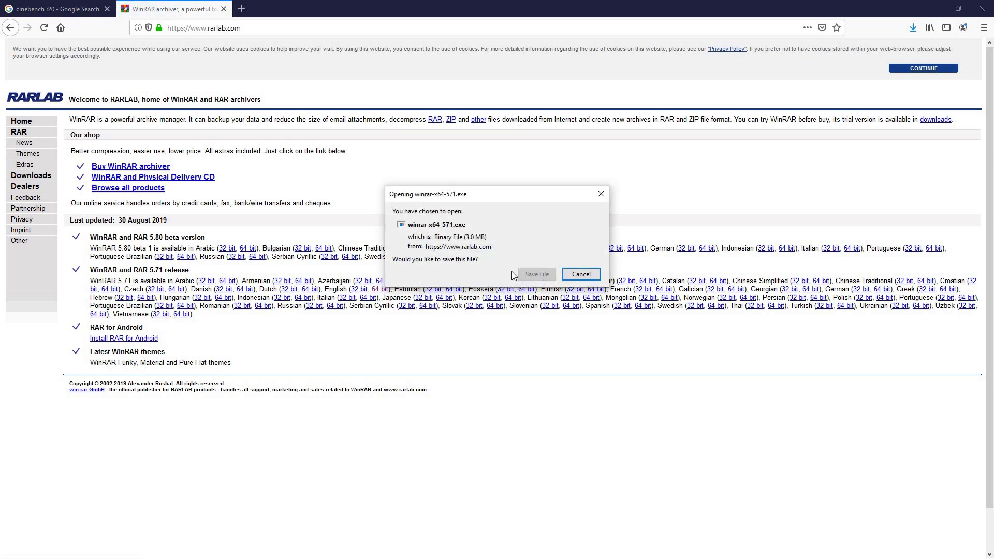
click(540, 278)
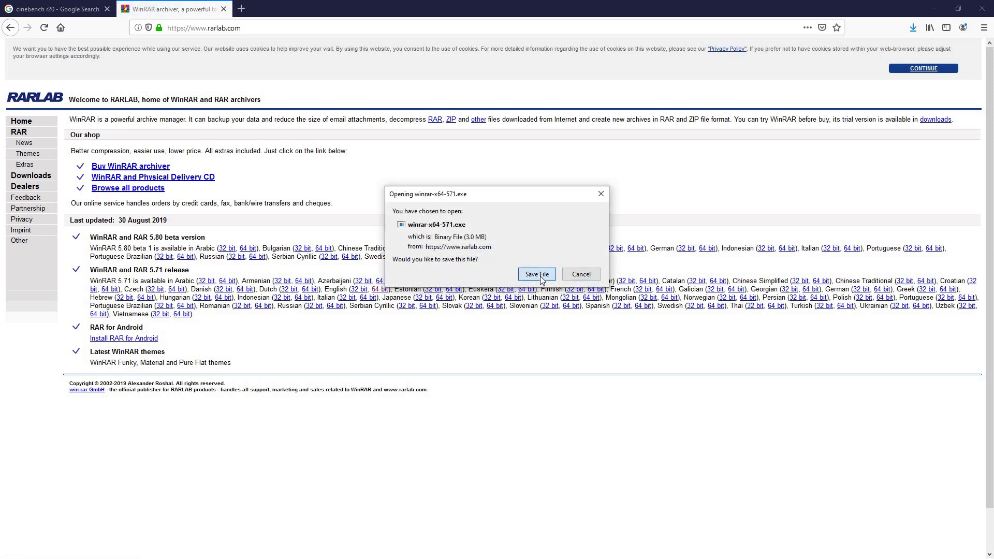
click(538, 277)
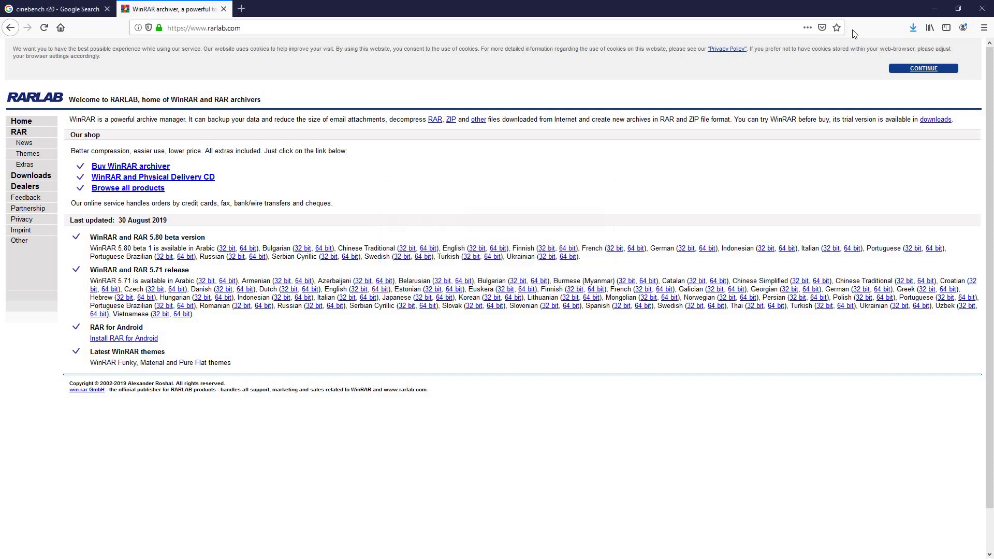
click(910, 30)
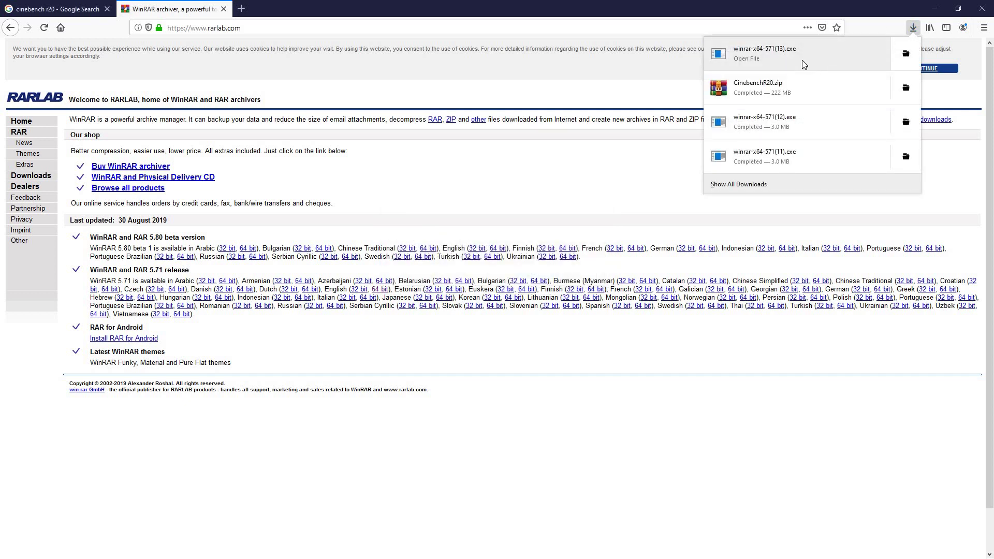
Install WinRAR 5.71 to C:\Program Files\WinRAR with default file associations, then close its start-menu folder
click(802, 60)
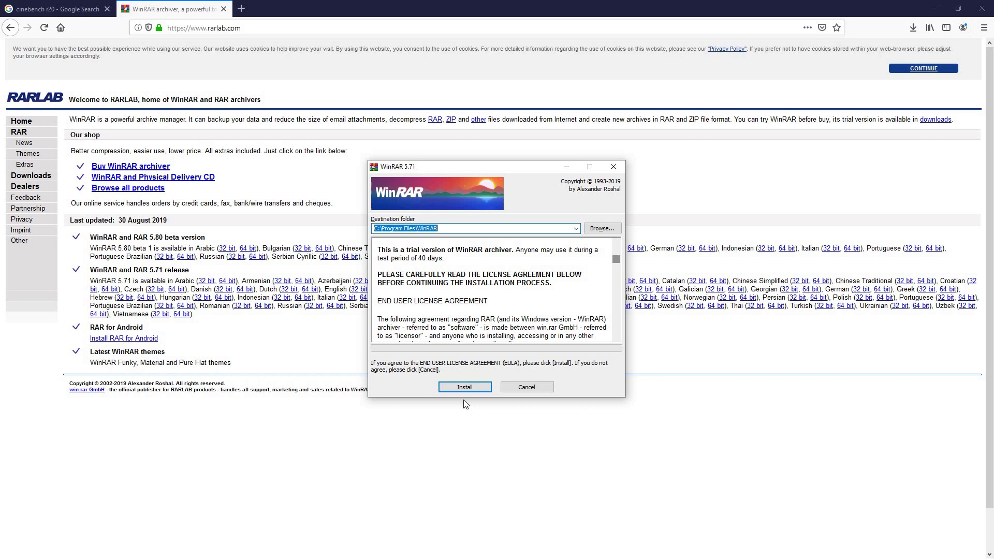
click(446, 389)
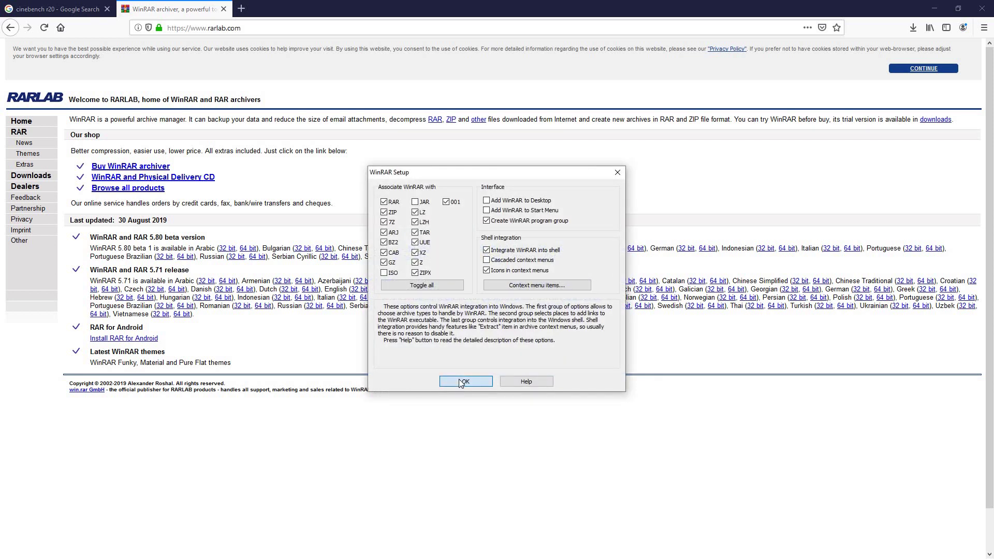
click(459, 381)
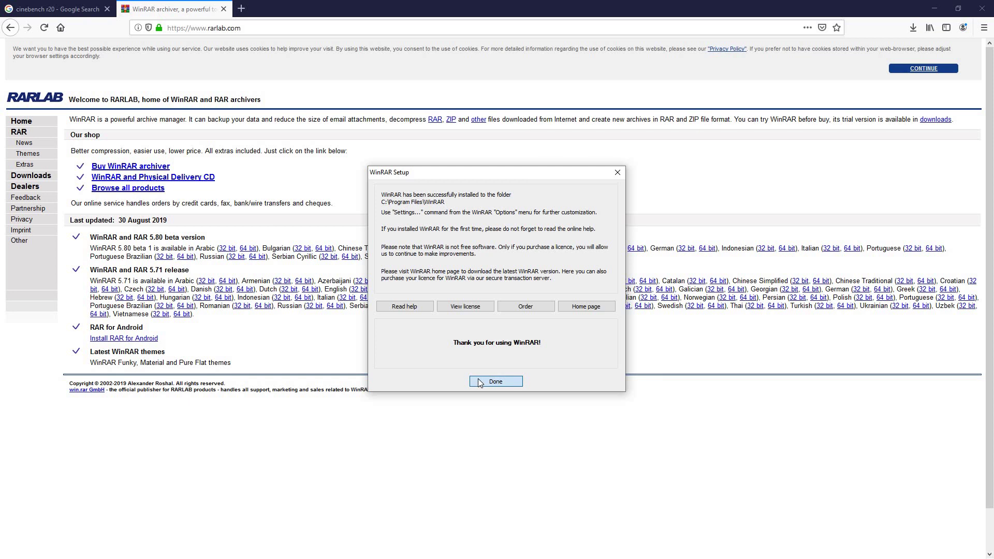
click(496, 381)
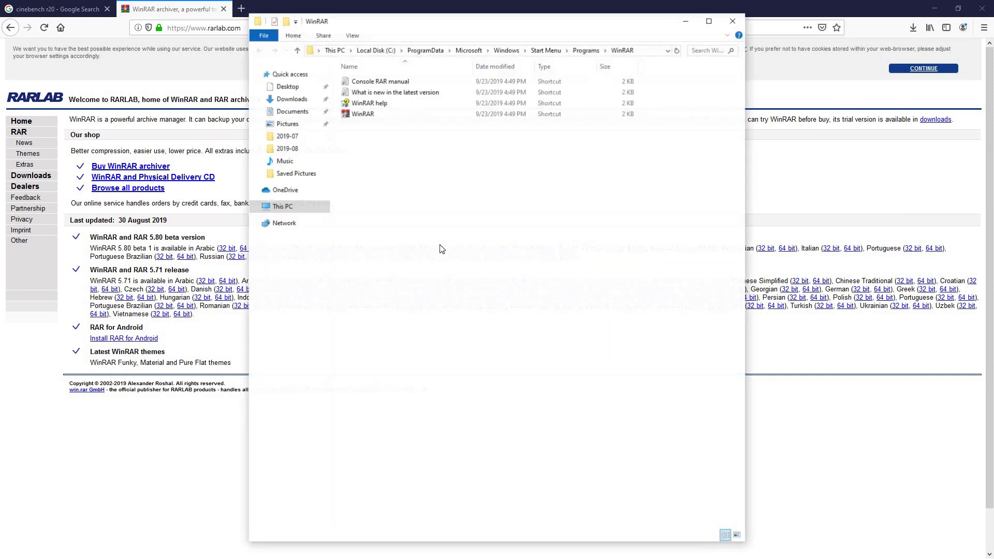
click(741, 23)
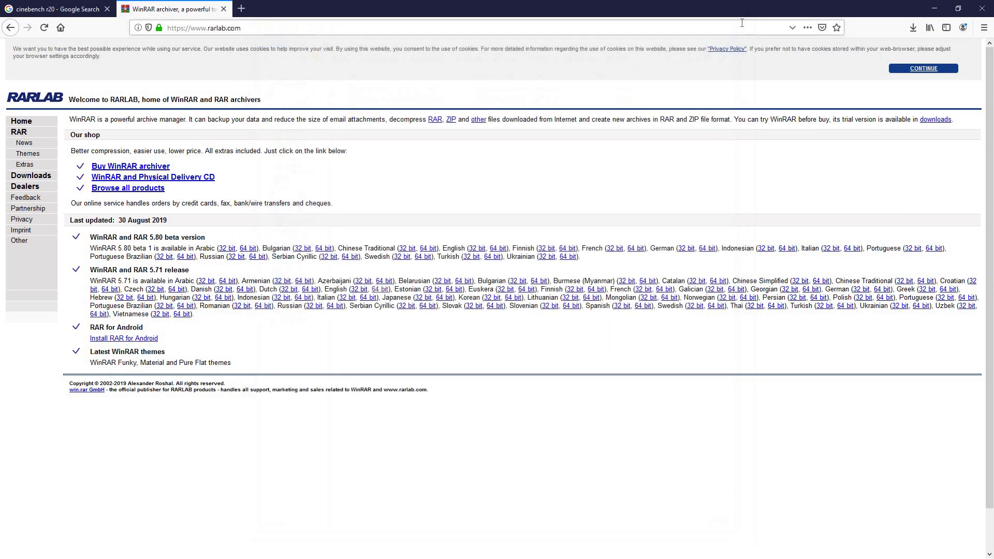
Close the RARLAB tab and return to the 'cinebench r20' results, dismissing search suggestions
click(224, 9)
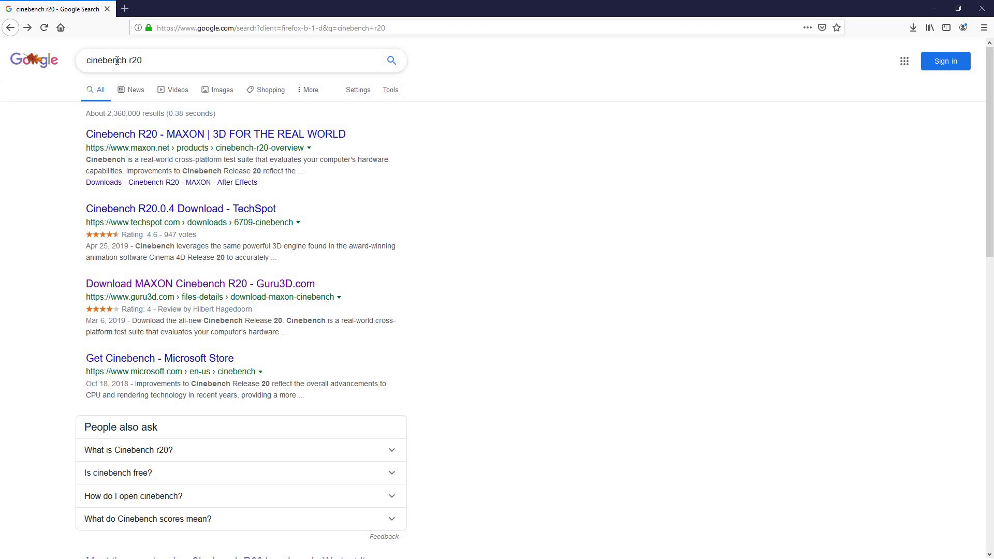
click(176, 64)
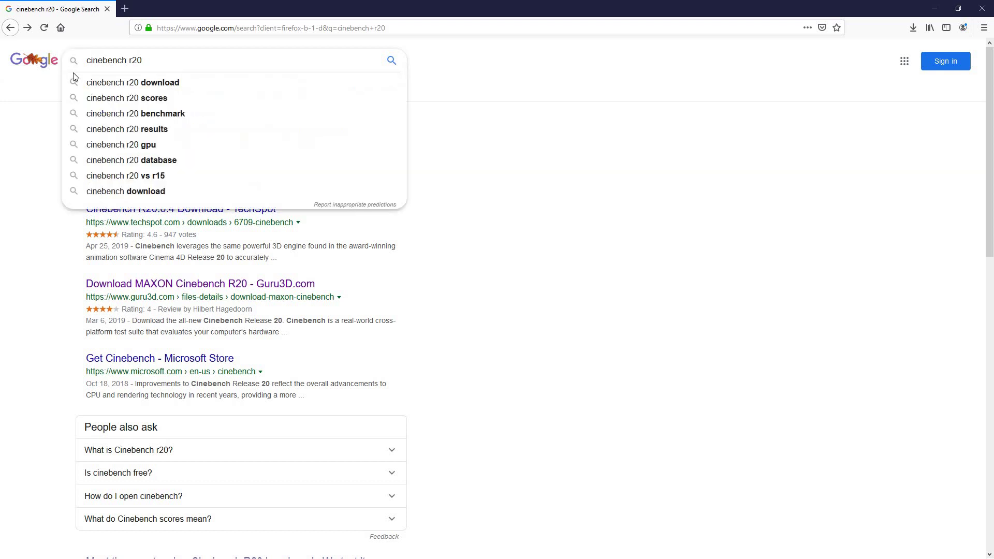
click(6, 101)
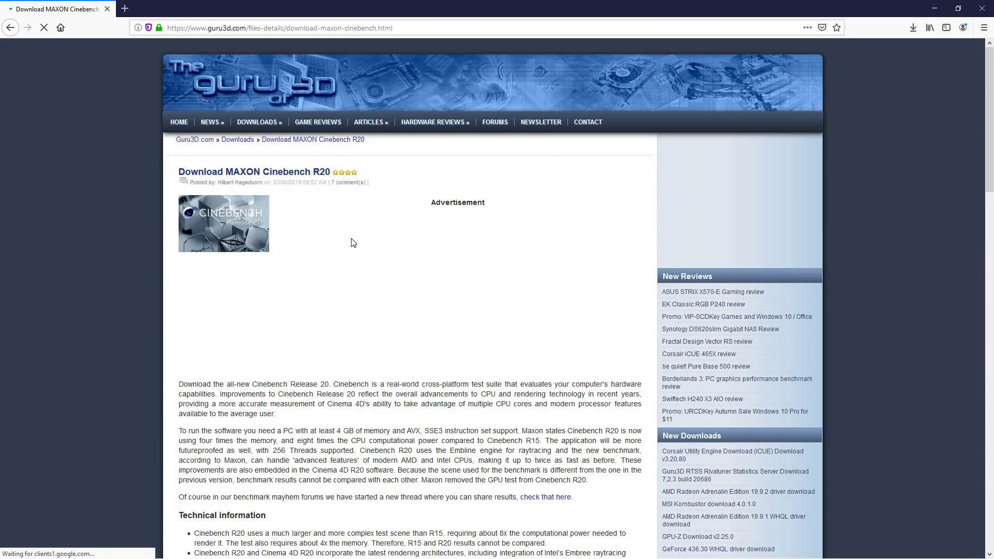
Download the 222 MB CinebenchR20.zip from the author's source on Guru3D, set to open with WinRAR
scroll(351, 243, down, 10)
scroll(195, 248, down, 3)
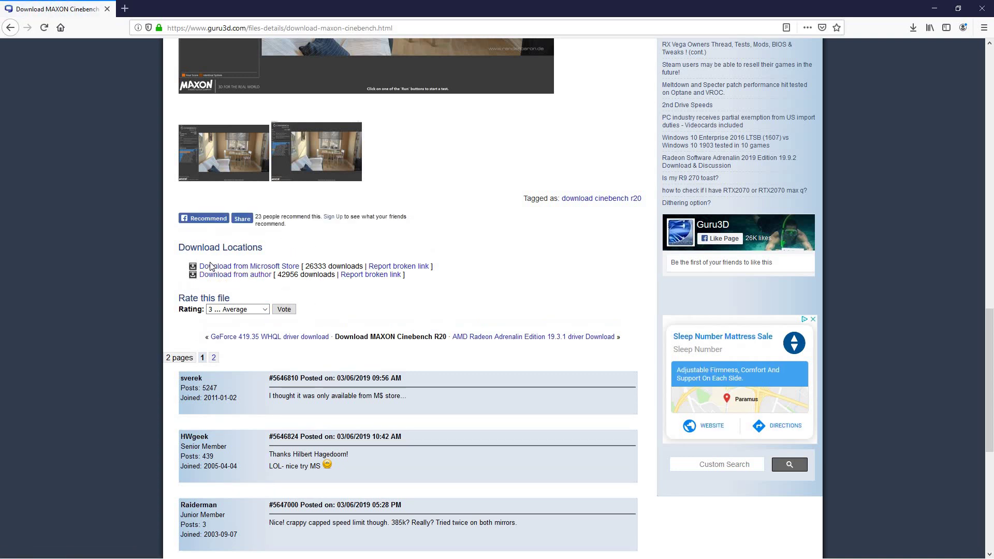
click(209, 276)
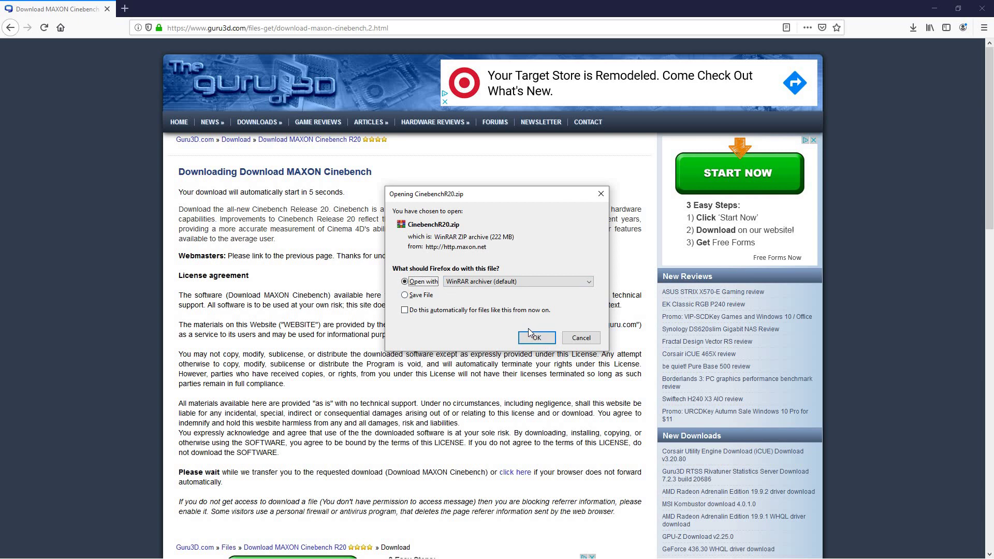
click(535, 338)
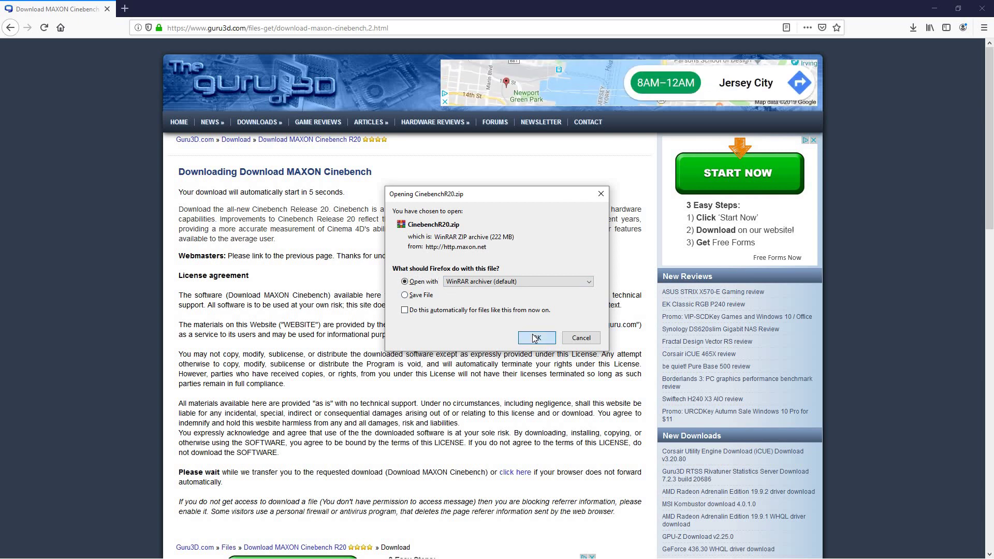
click(534, 340)
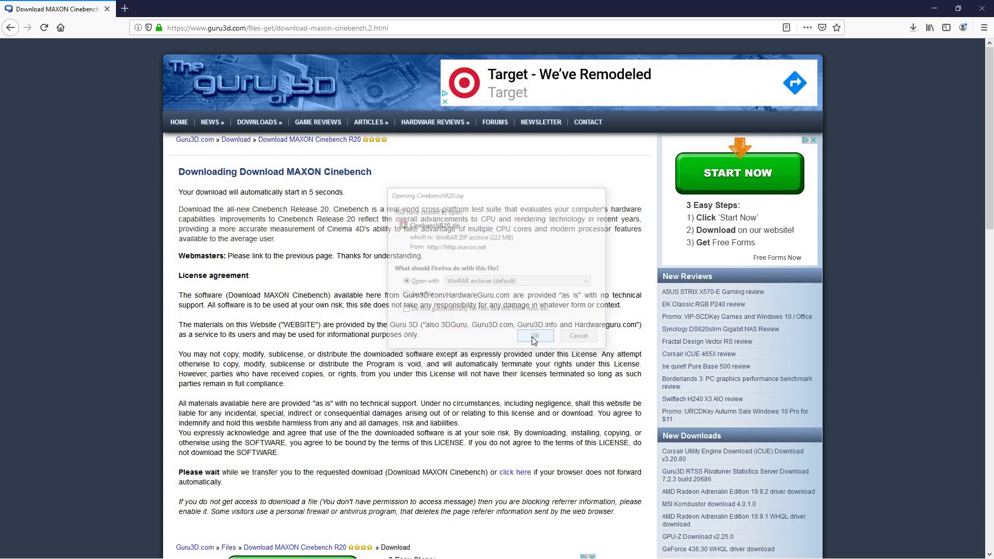
click(914, 33)
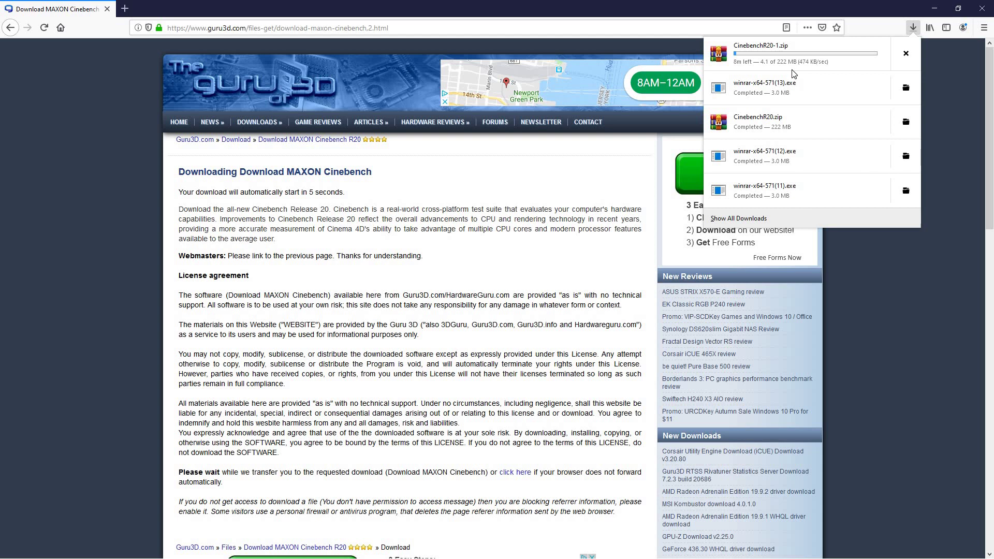
Restore and reposition Firefox, then open the finished CinebenchR20-1.zip in WinRAR from the downloads list
click(957, 7)
click(958, 8)
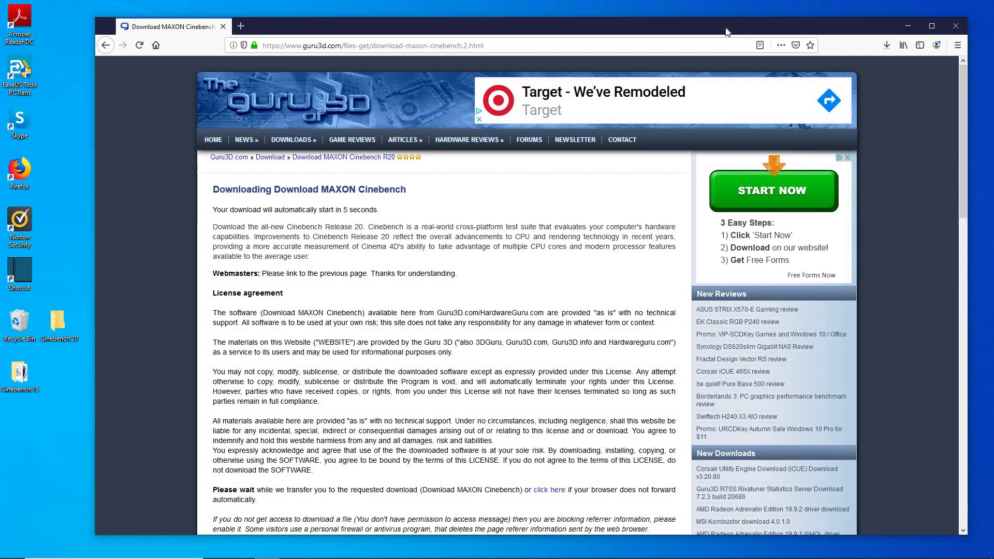
drag(343, 20, 358, 20)
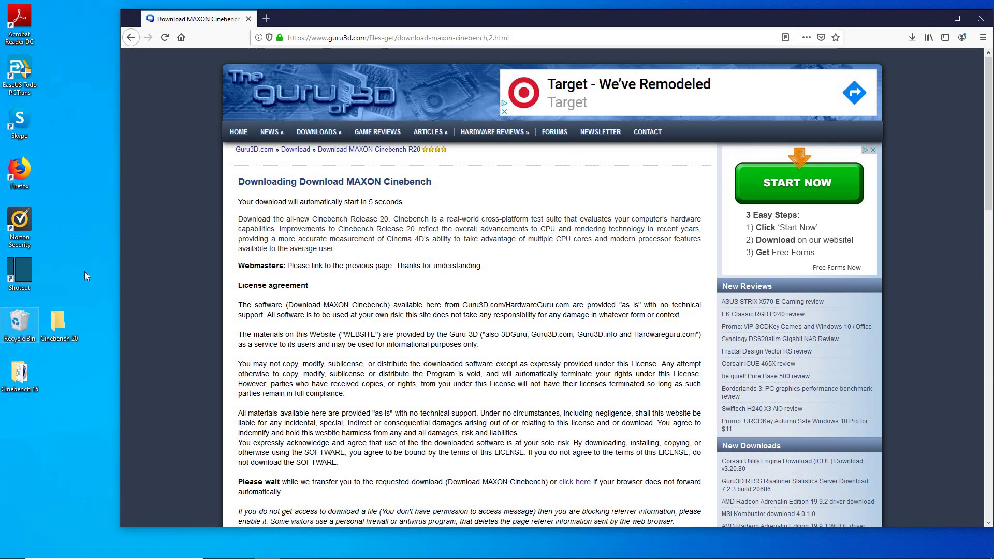
right_click(59, 262)
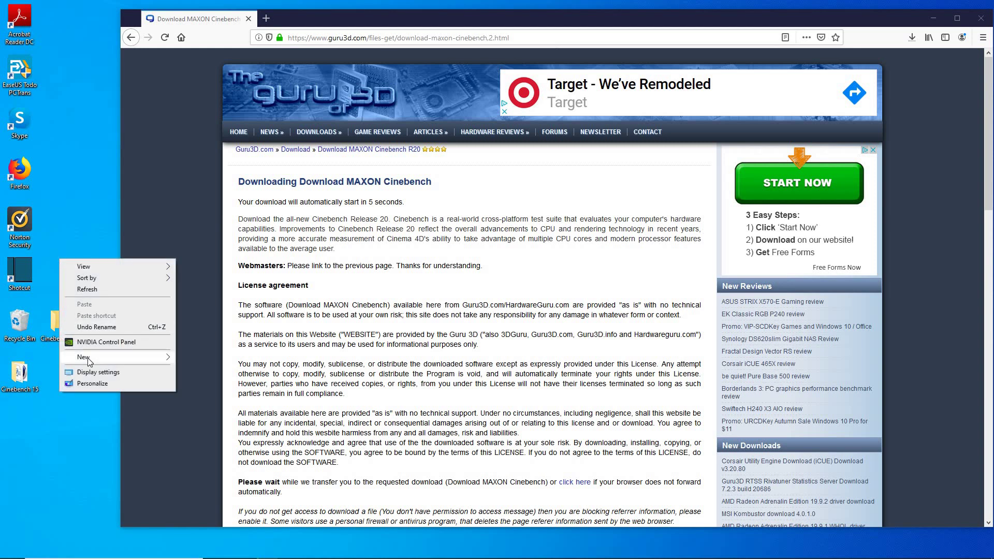
mouse_move(88, 358)
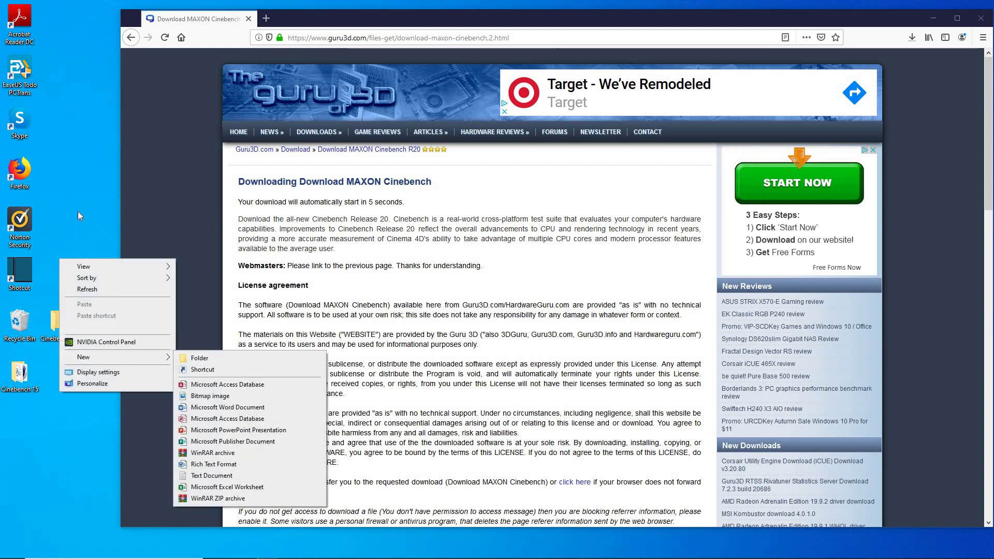
click(67, 197)
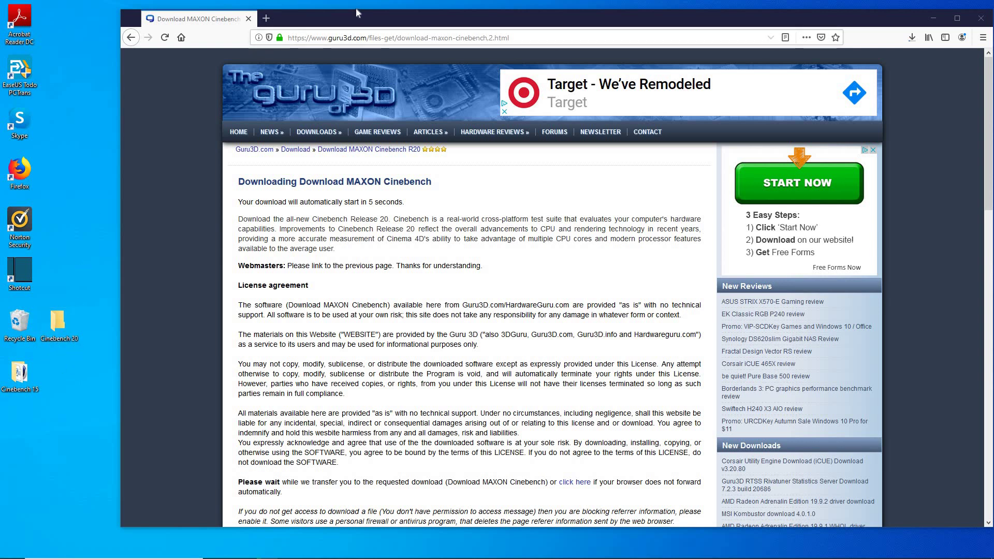
drag(356, 14, 347, 9)
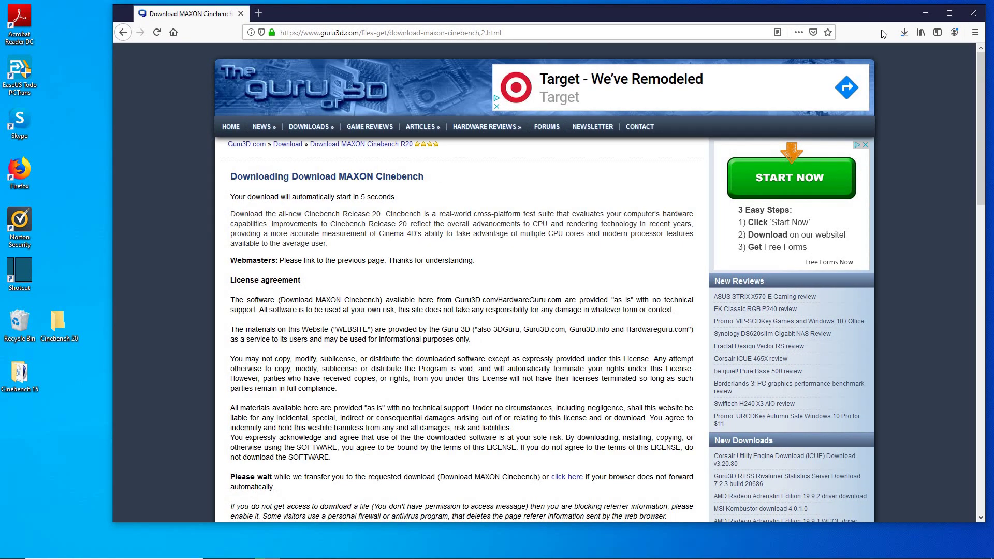
click(904, 31)
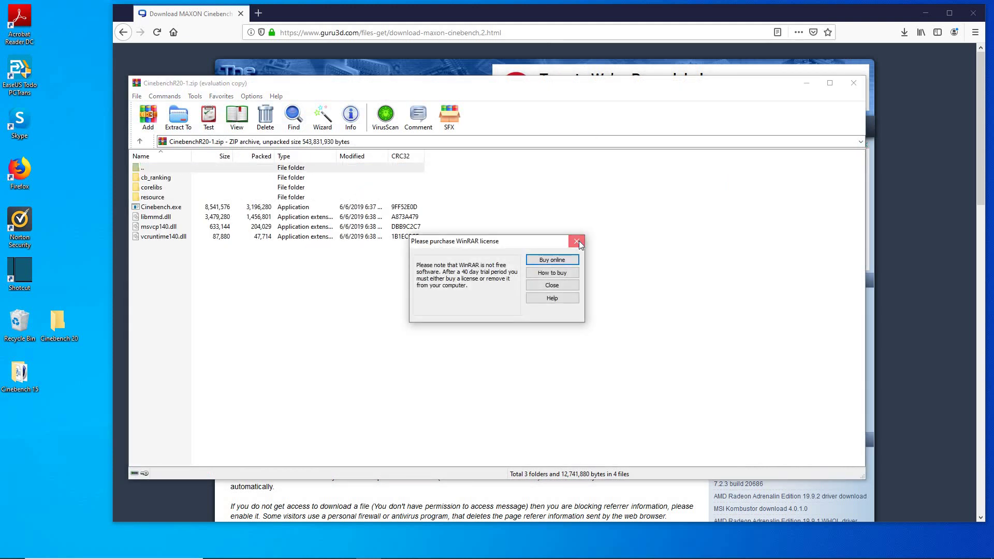
Close the WinRAR licence reminder and go up to the Temp folder holding both Cinebench zips
click(577, 241)
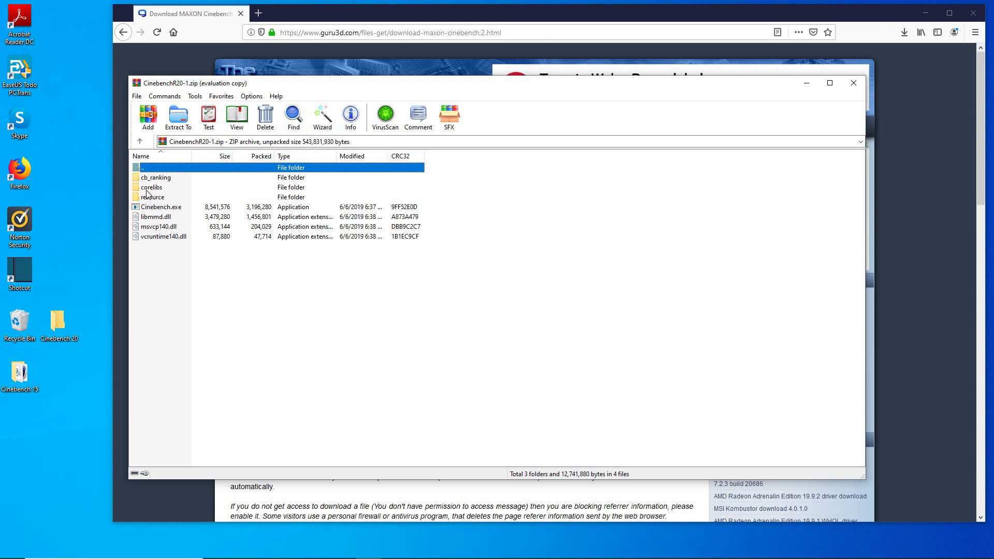
click(138, 142)
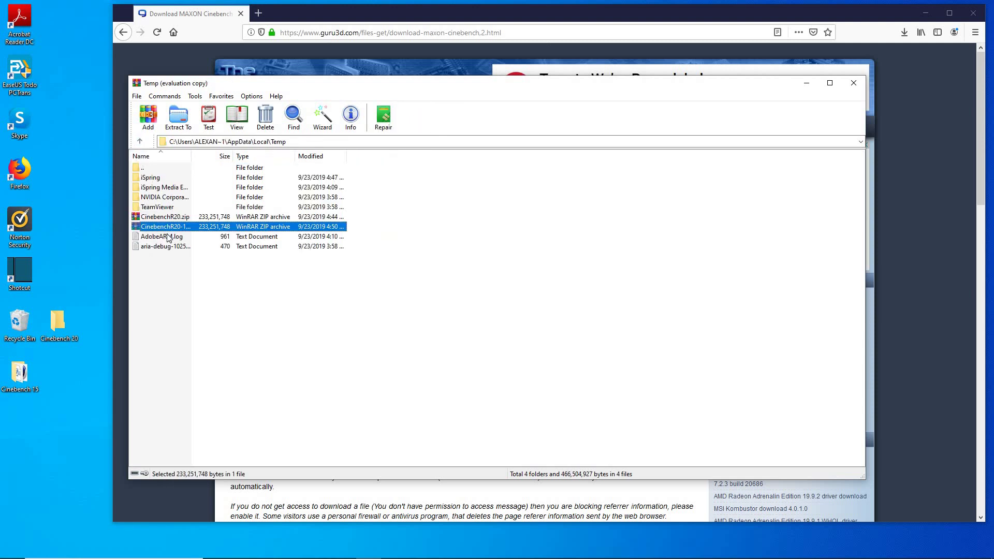
drag(158, 230, 147, 229)
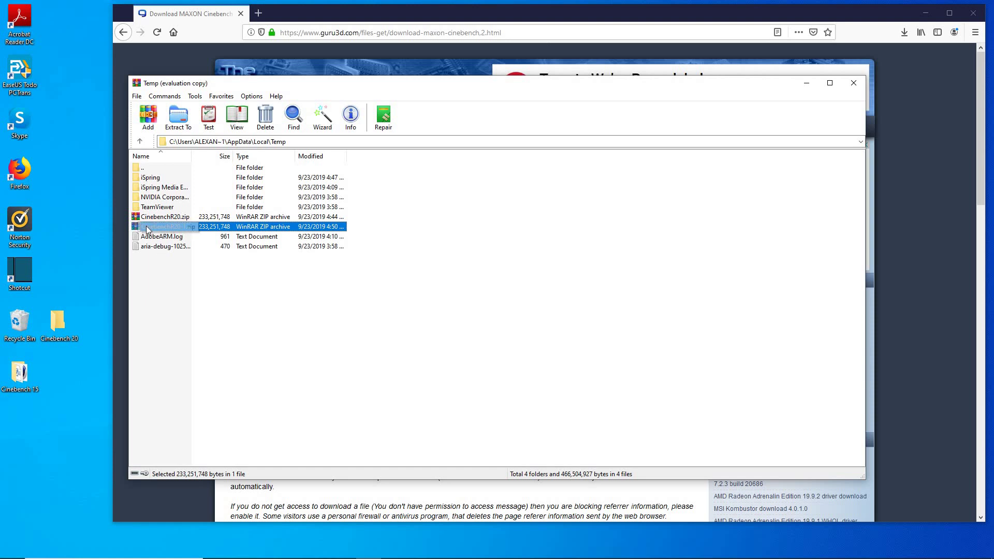
Extract CinebenchR20-1.zip into the Cinebench 20 folder on the desktop
right_click(174, 230)
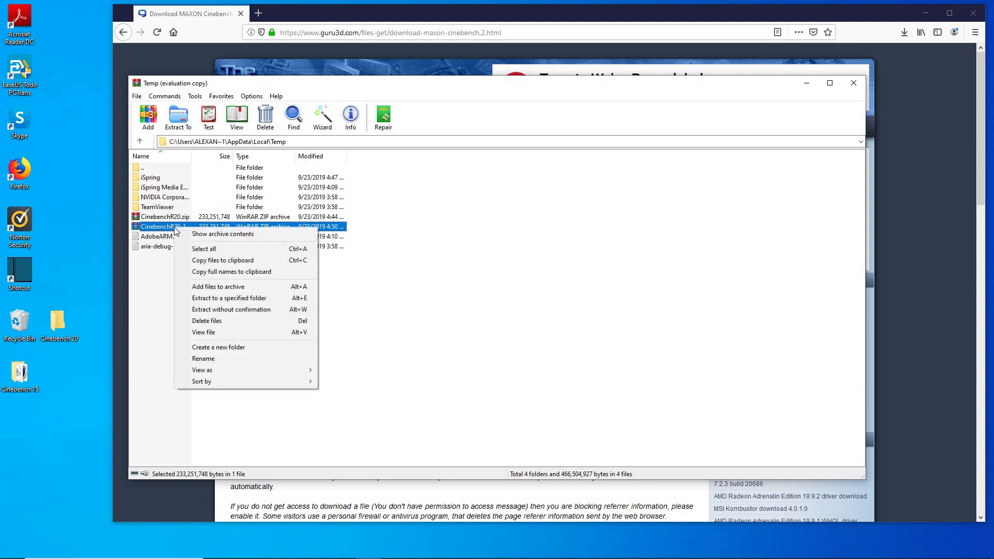
click(224, 298)
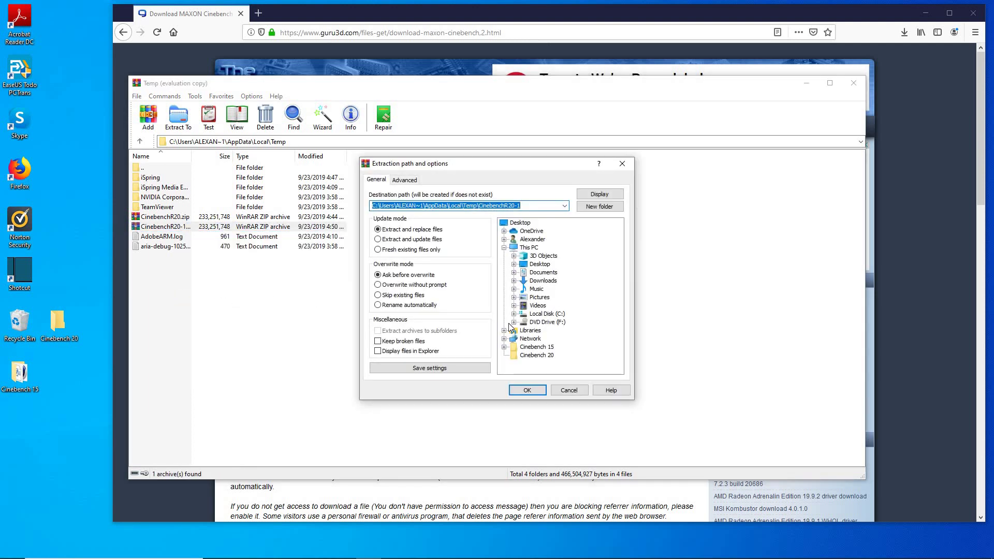
click(533, 356)
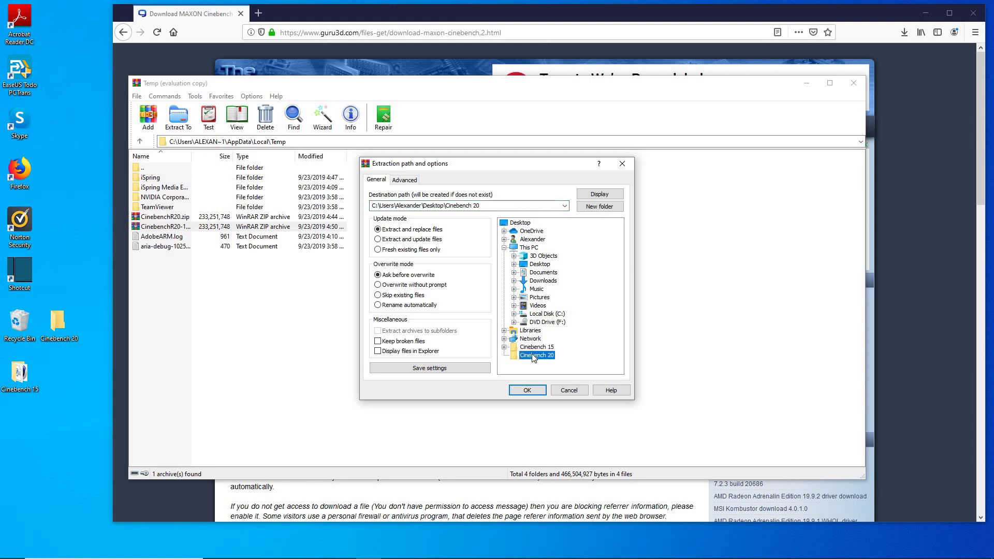
click(526, 390)
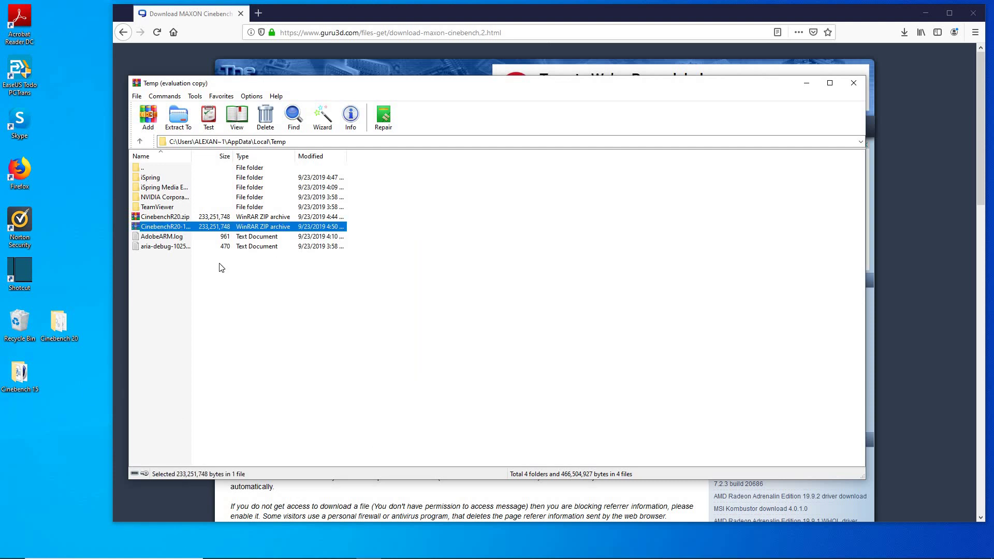
Close WinRAR and Firefox, then open the desktop Cinebench 20 folder with the extracted files
click(61, 334)
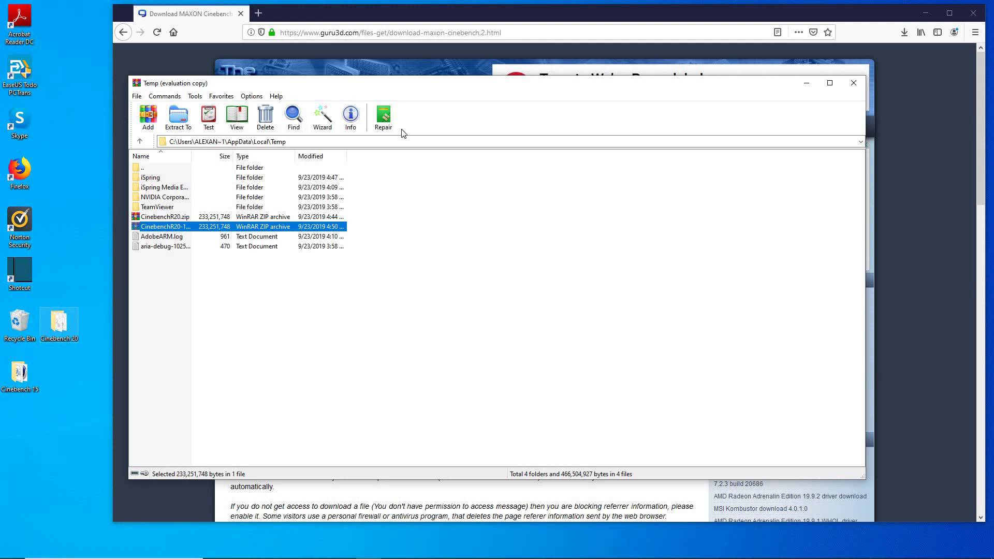
click(854, 83)
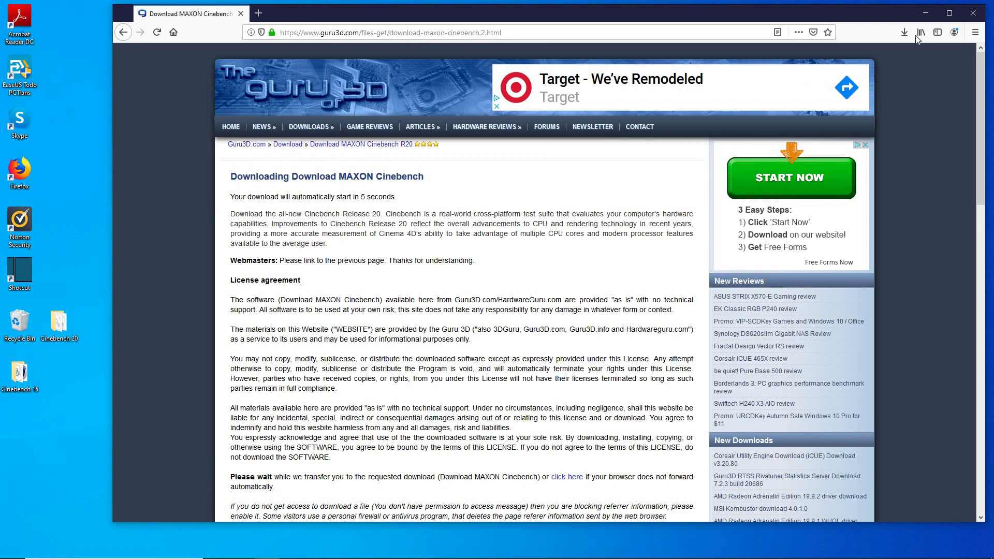
click(965, 18)
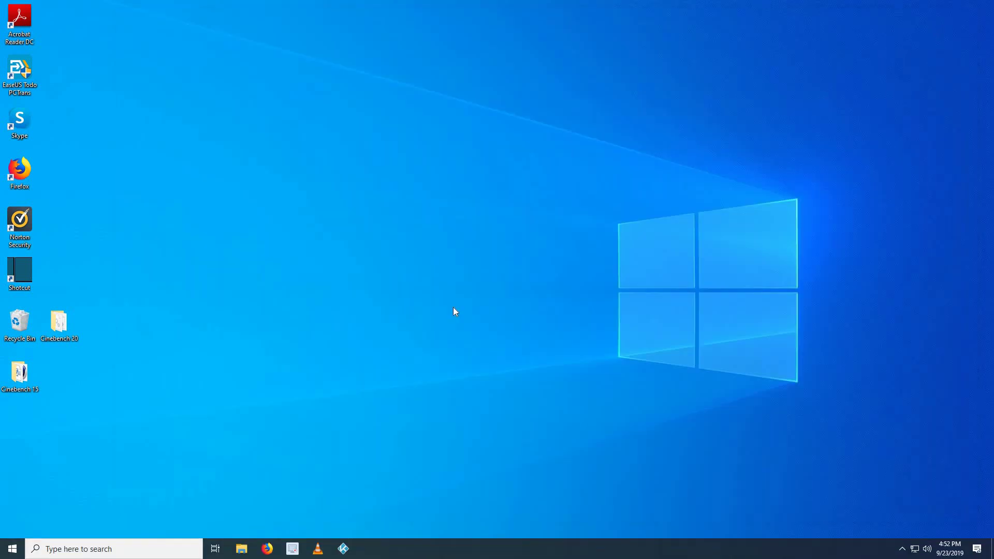
double_click(58, 324)
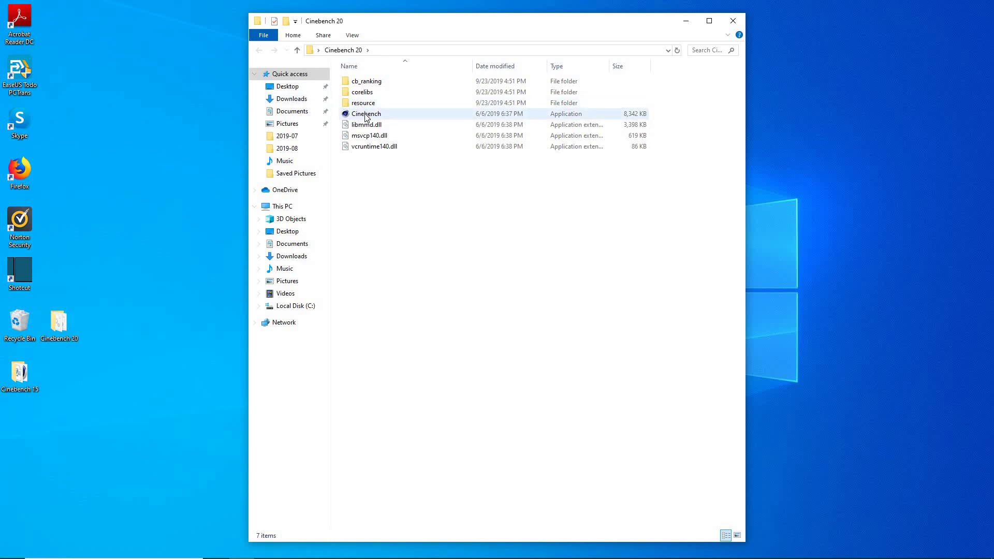
Launch Cinebench R20 from the folder and accept its Software License Agreement
double_click(366, 115)
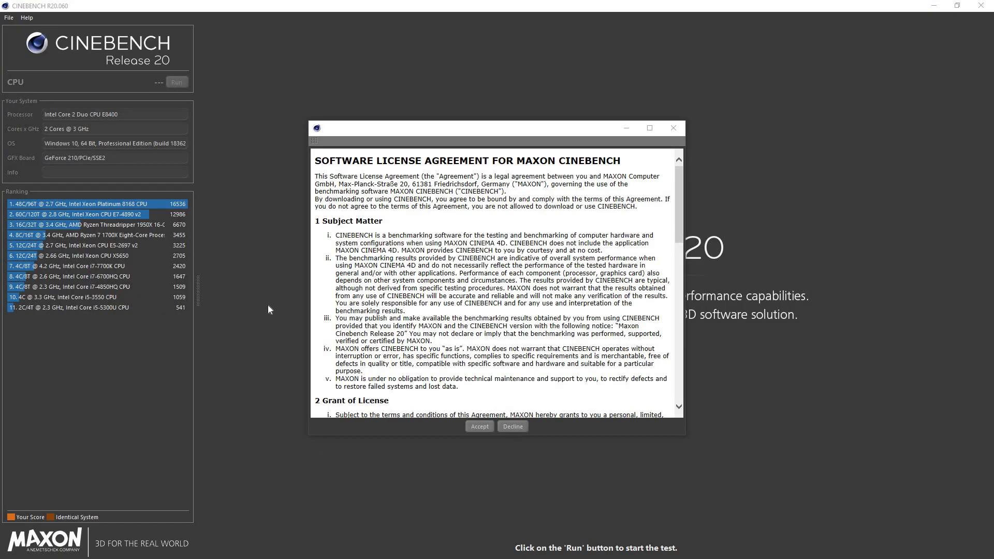
click(480, 426)
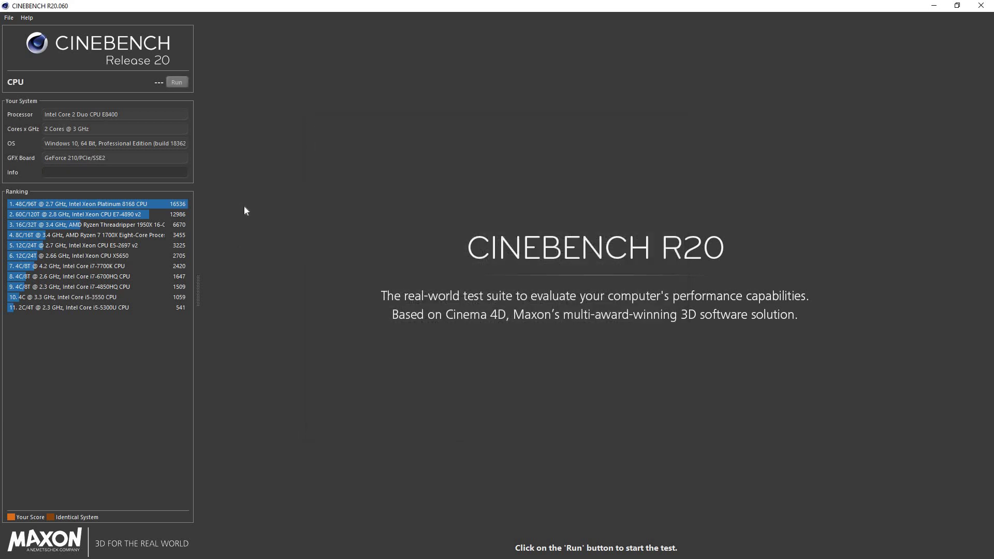